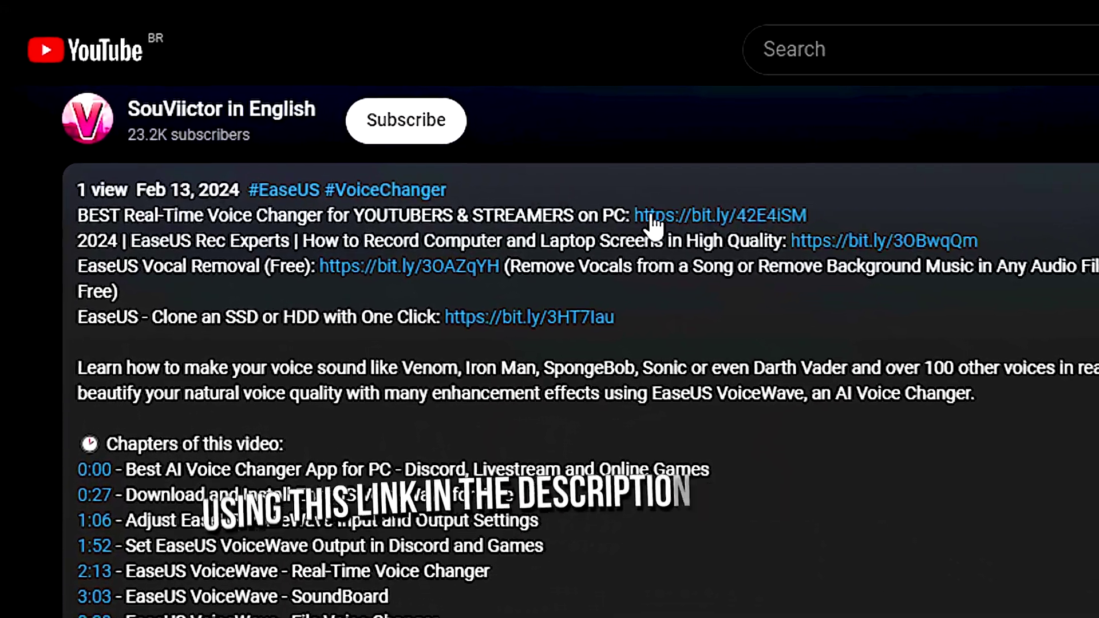
Follow the first bit.ly voice changer link in the YouTube video description.
{"action": "left_click", "coordinate": [601, 192]}
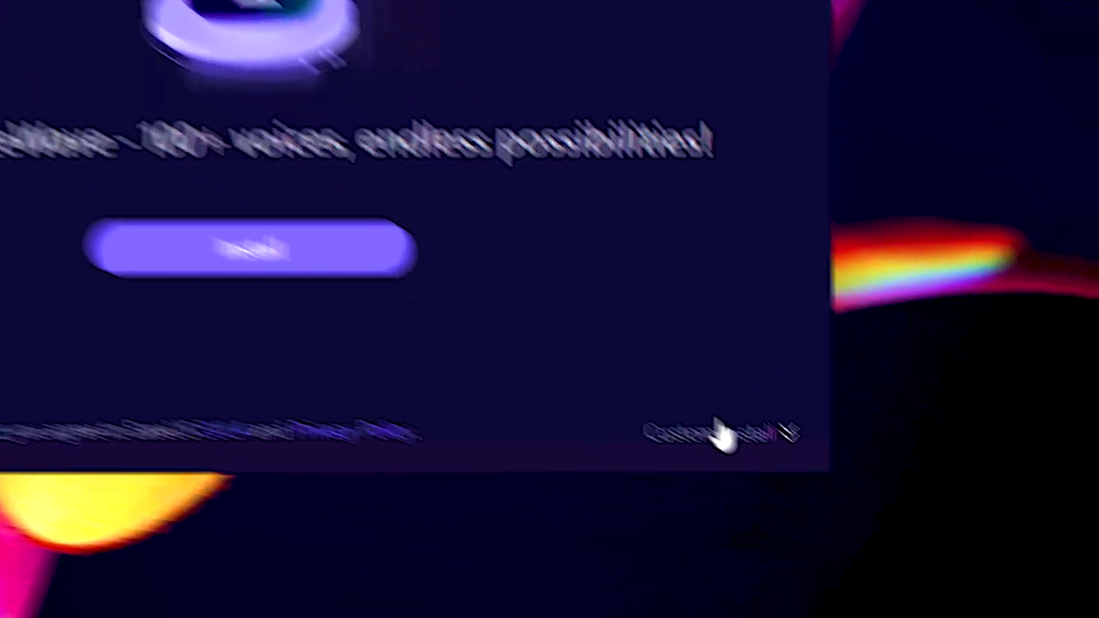
Review the language and install path under Custom Install, then install EaseUS VoiceWave.
{"action": "left_click", "coordinate": [730, 440]}
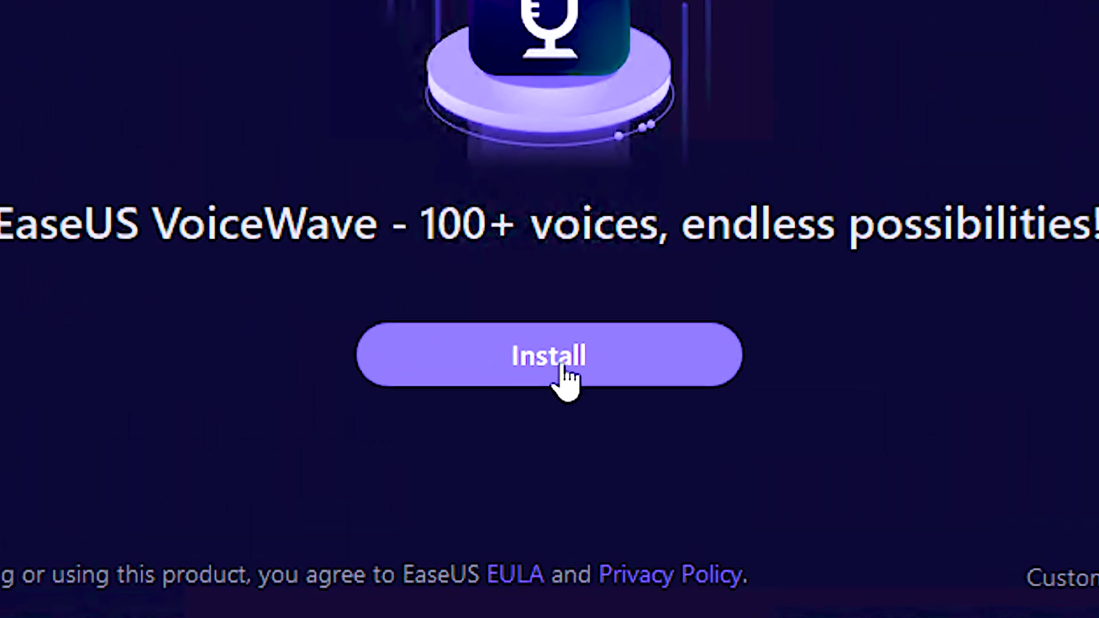
{"action": "left_click", "coordinate": [530, 370]}
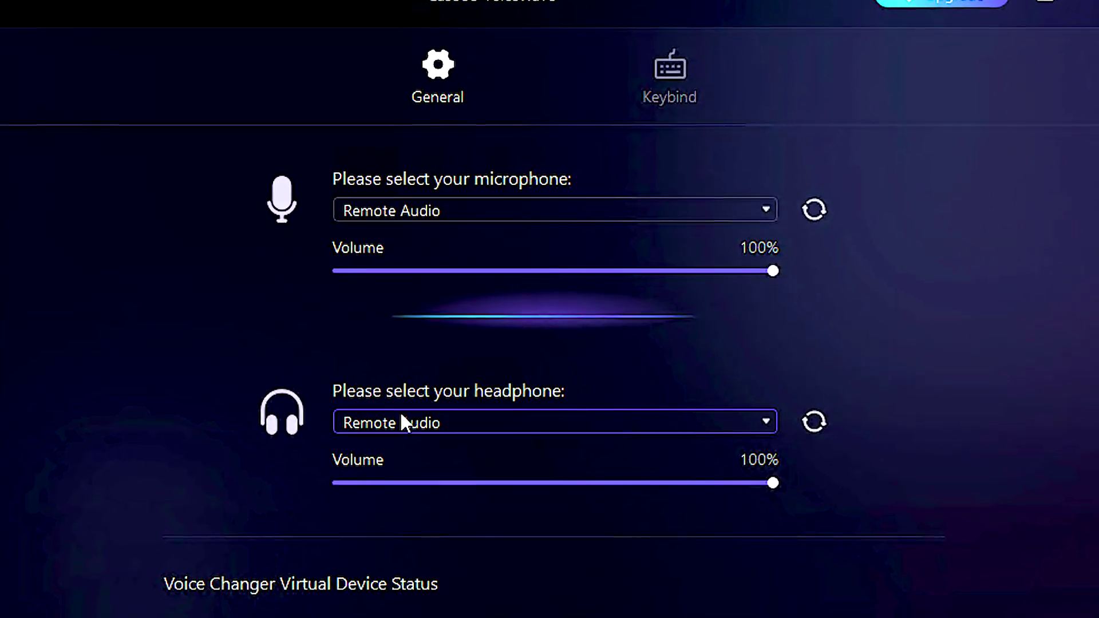
{"action": "mouse_move", "coordinate": [769, 271]}
{"action": "left_mouse_down"}
{"action": "mouse_move", "coordinate": [708, 274]}
{"action": "mouse_move", "coordinate": [769, 271]}
{"action": "left_mouse_up"}
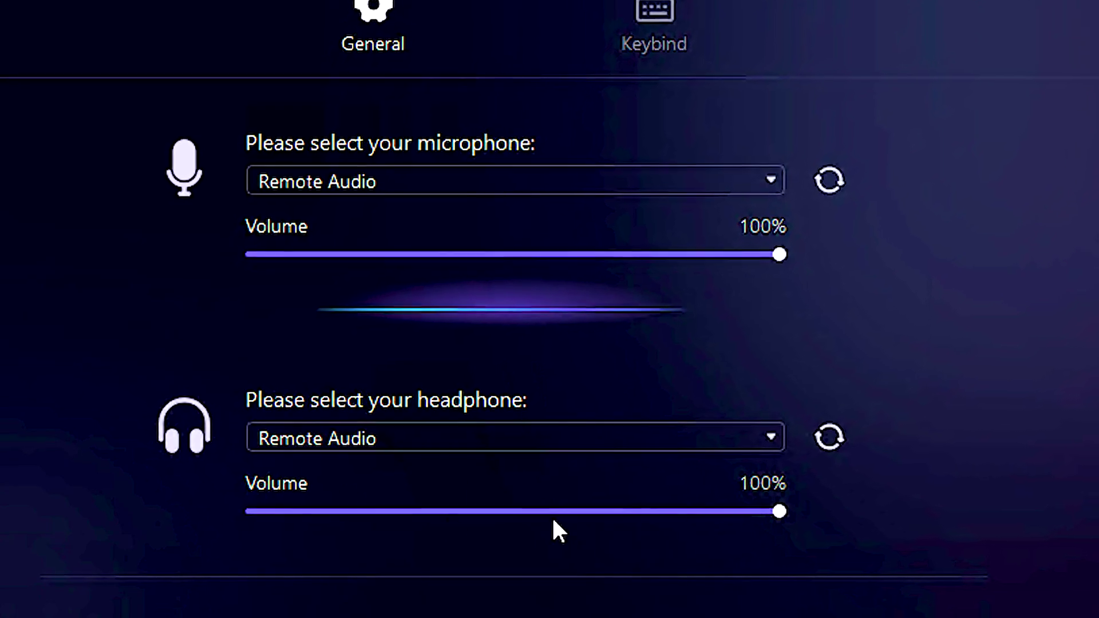
{"action": "left_click_drag", "start_coordinate": [779, 507], "coordinate": [880, 510]}
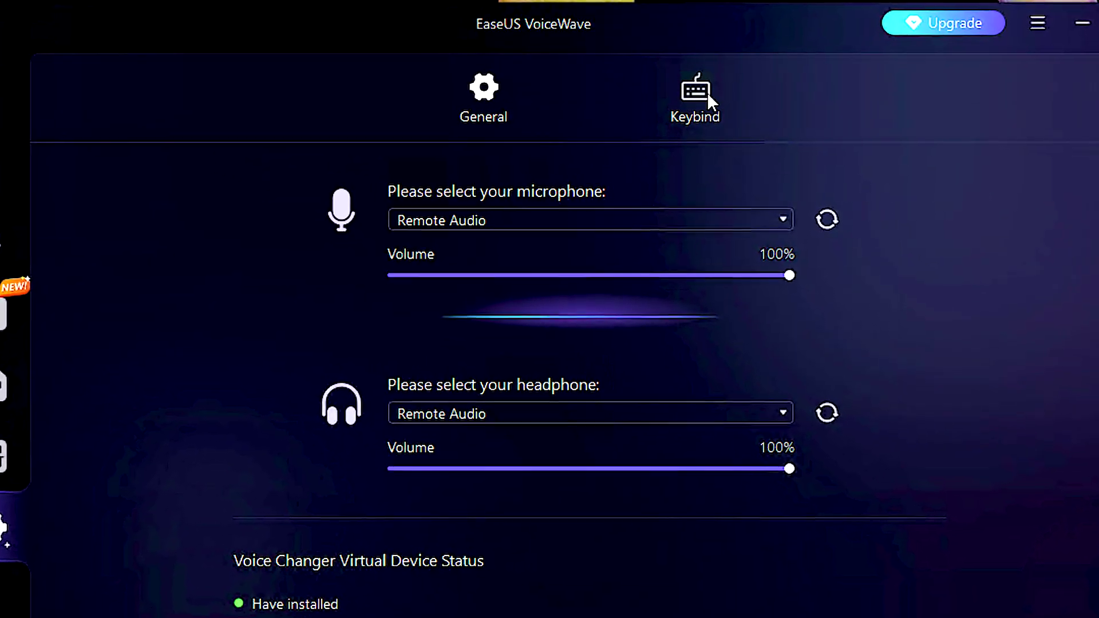
In Keybind settings, assign A to Hear Myself On/Off and B to Microphone On/Off.
{"action": "left_click", "coordinate": [706, 92]}
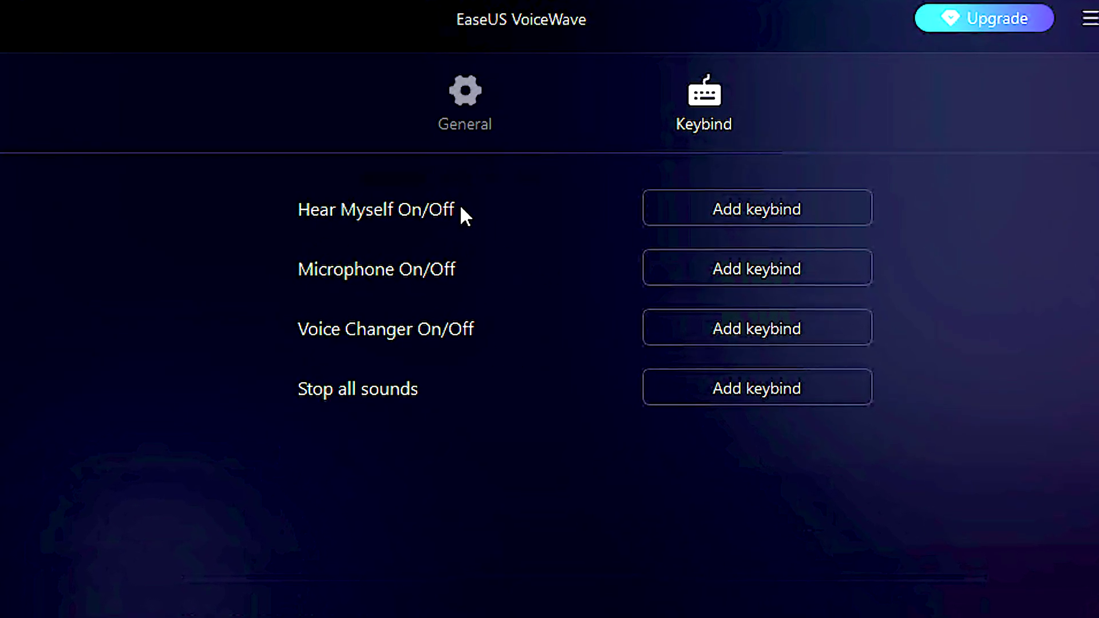
{"action": "left_click", "coordinate": [750, 217]}
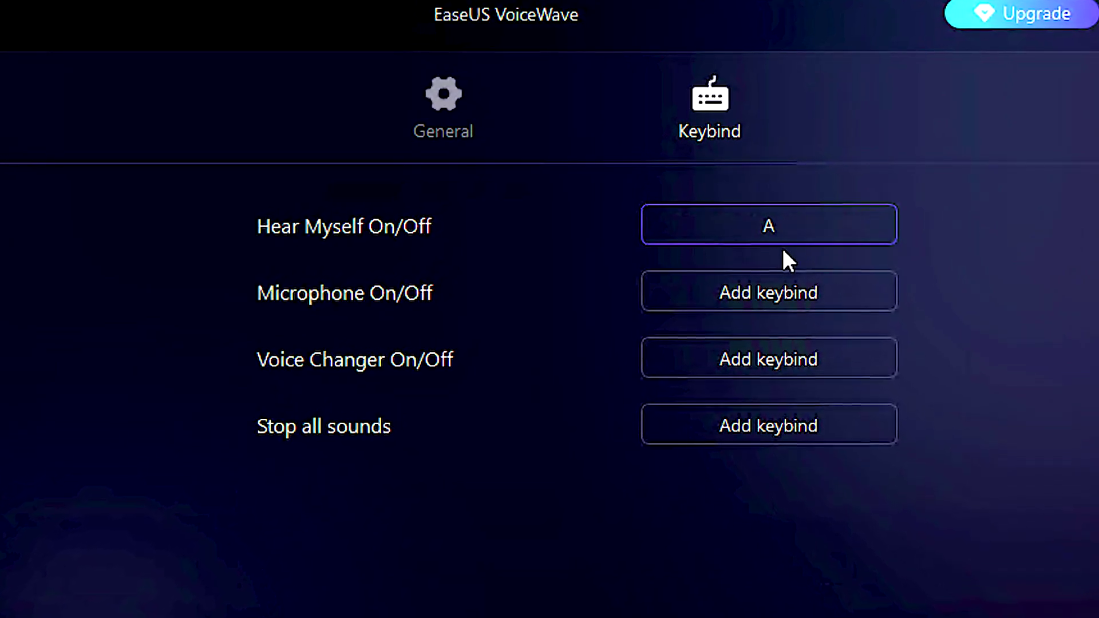
{"action": "left_click", "coordinate": [764, 302]}
{"action": "key", "text": "b"}
{"action": "mouse_move", "coordinate": [780, 224]}
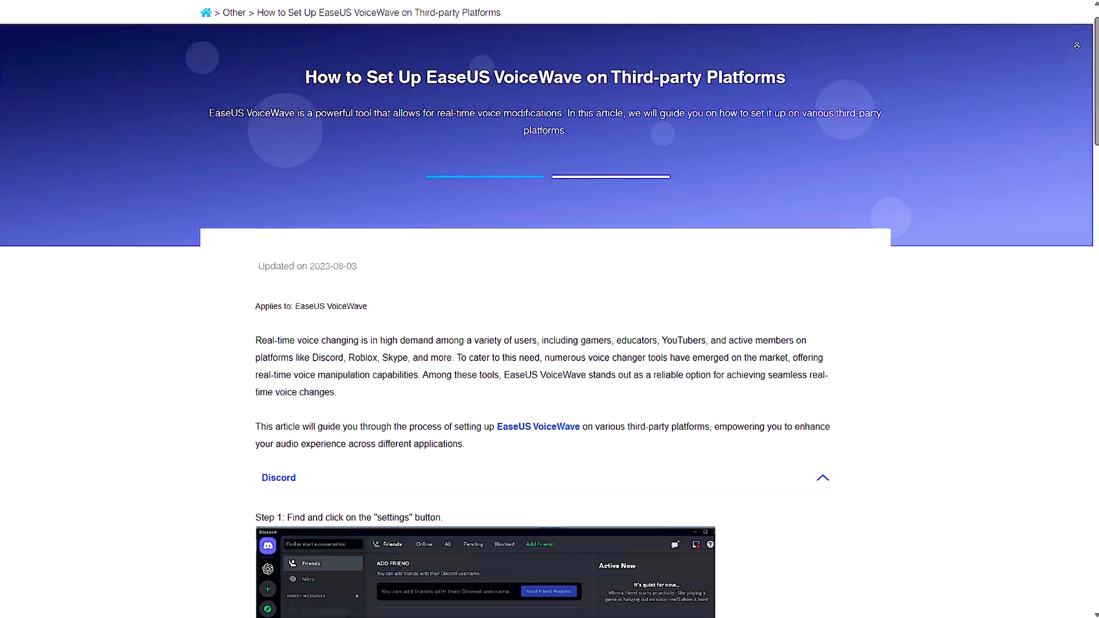
Scroll the third-party setup guide through its Discord and Valorant sections.
{"action": "scroll", "coordinate": [550, 309], "scroll_direction": "down", "scroll_amount": 5}
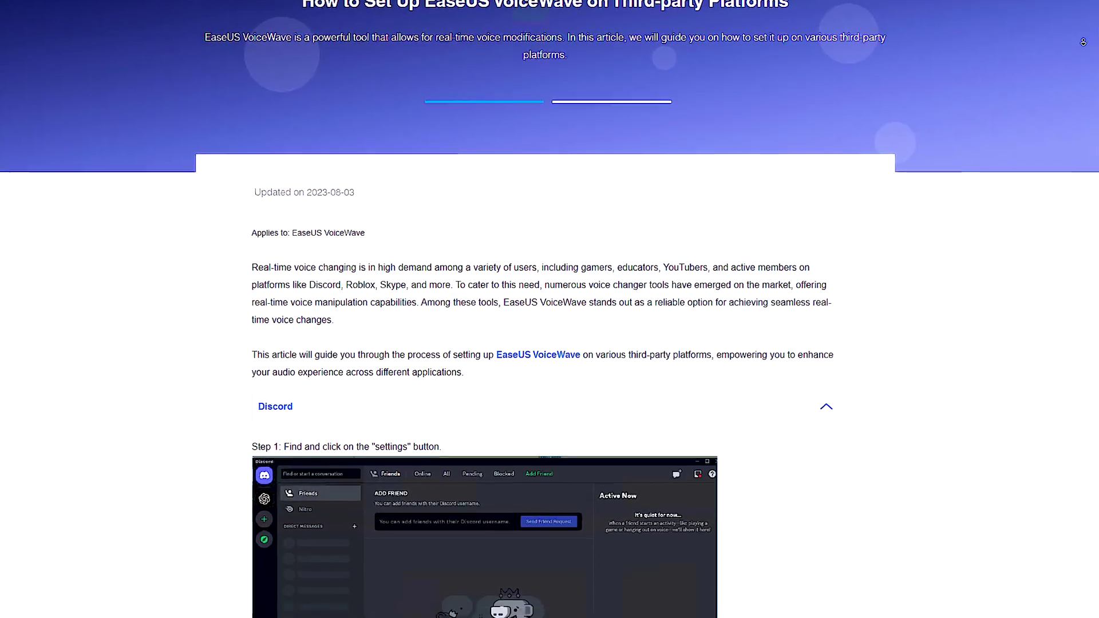
{"action": "scroll", "coordinate": [1095, 36], "scroll_direction": "down", "scroll_amount": 5}
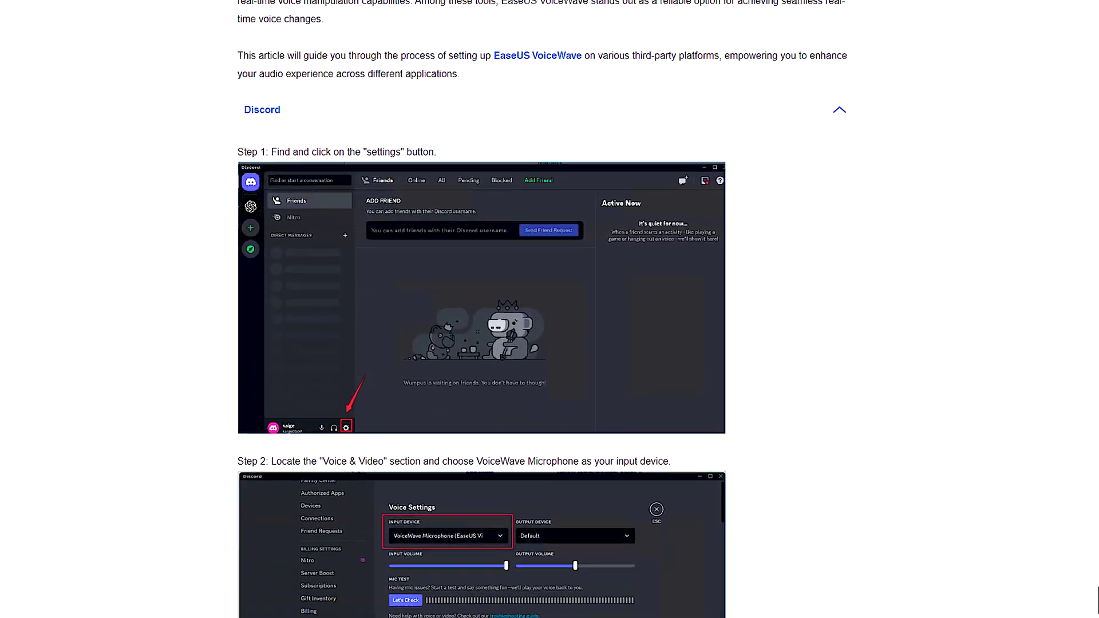
{"action": "scroll", "coordinate": [550, 309], "scroll_direction": "down", "scroll_amount": 5}
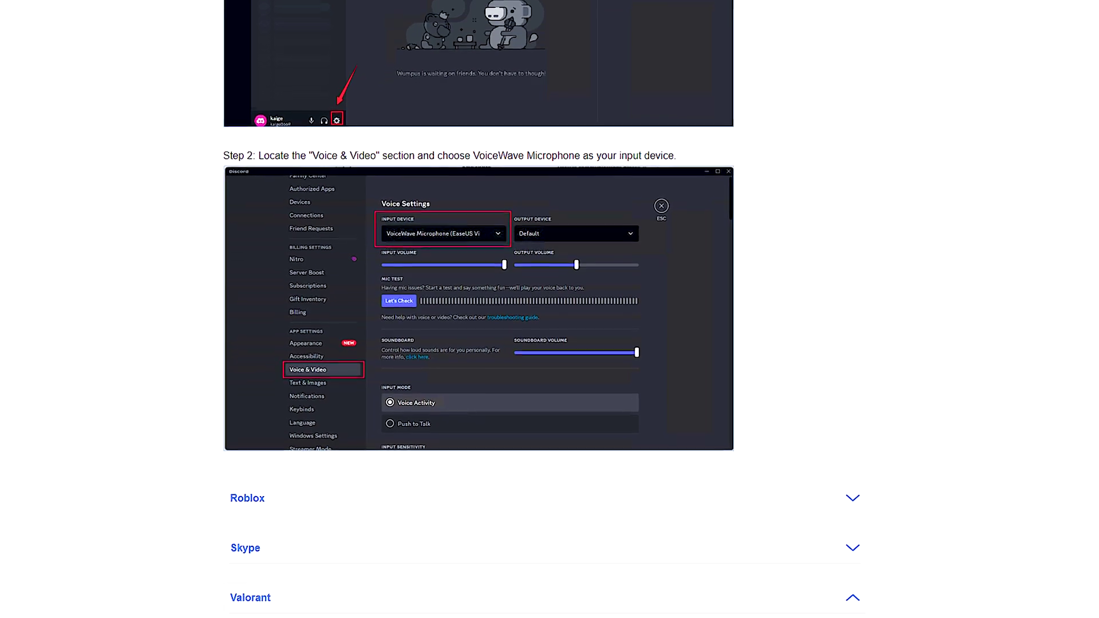
{"action": "scroll", "coordinate": [550, 309], "scroll_direction": "down", "scroll_amount": 5}
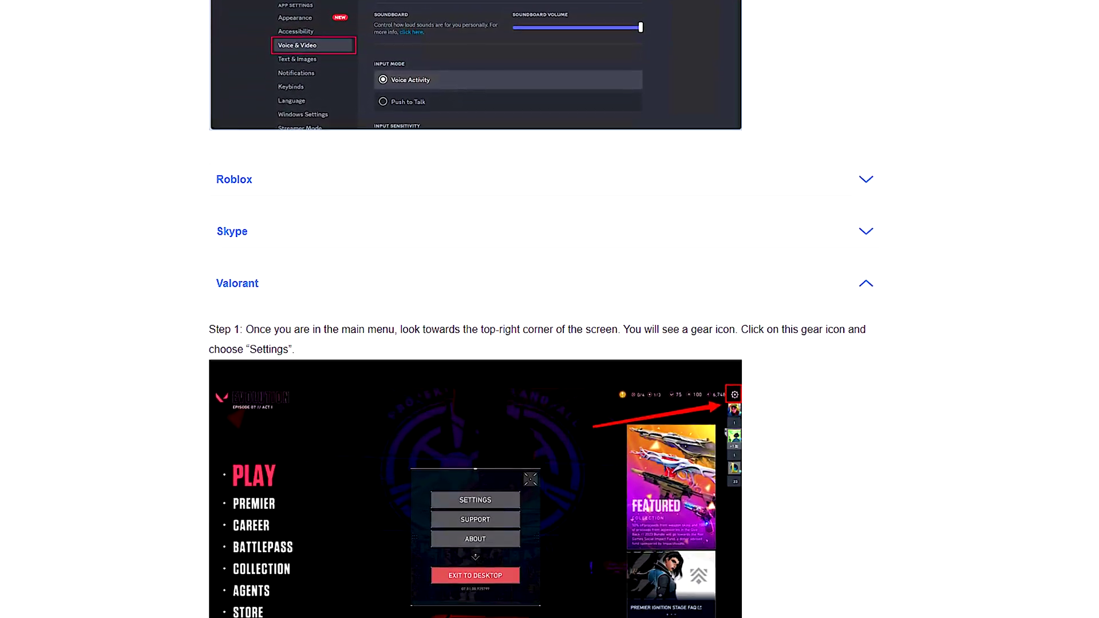
{"action": "scroll", "coordinate": [550, 309], "scroll_direction": "down", "scroll_amount": 5}
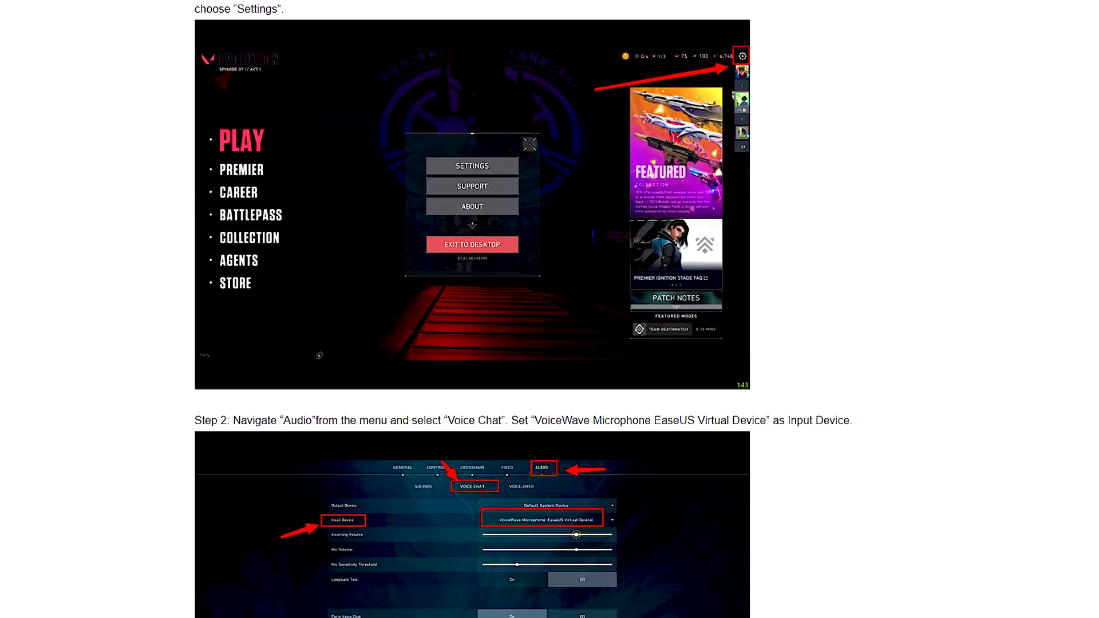
{"action": "scroll", "coordinate": [550, 309], "scroll_direction": "down", "scroll_amount": 3}
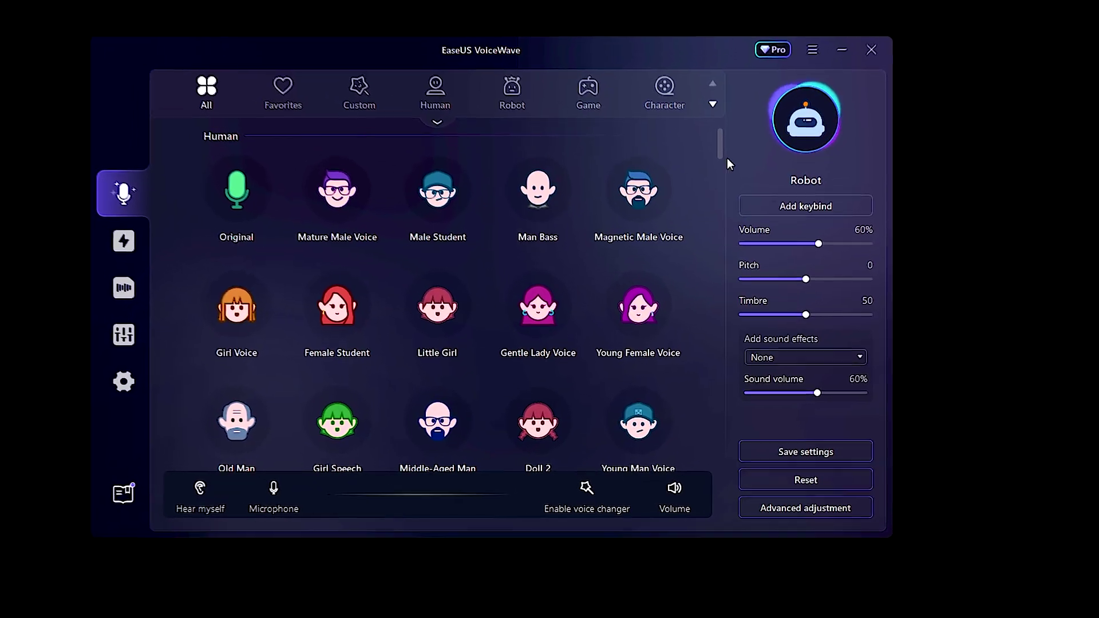
Favorite the Minions voice under Cartoon voices and show the Favorites list.
{"action": "scroll", "coordinate": [775, 143], "scroll_direction": "down", "scroll_amount": 15}
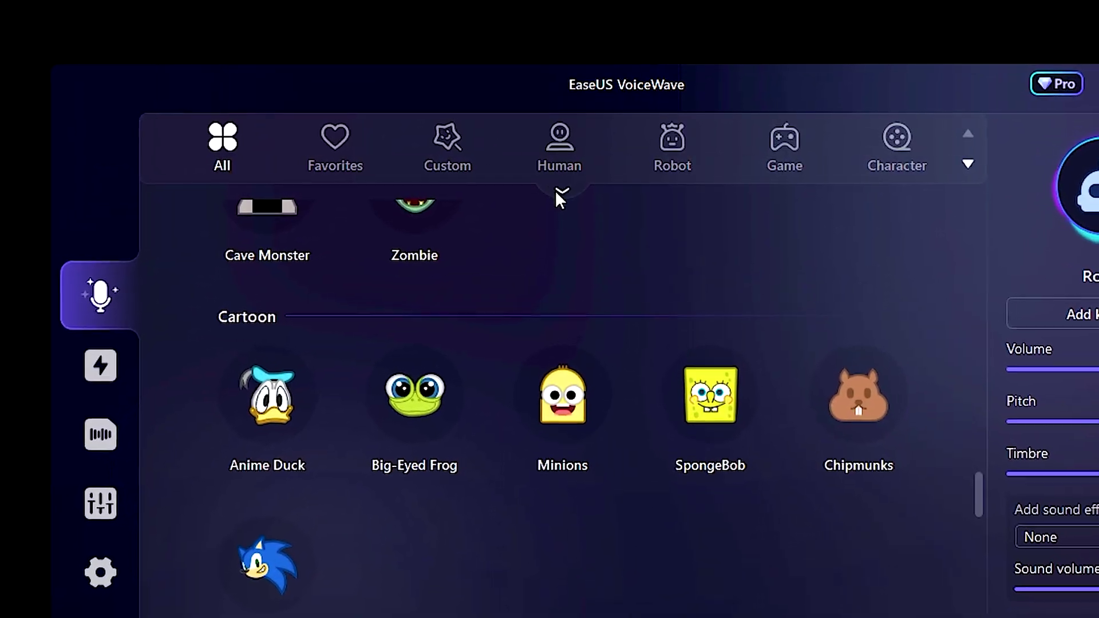
{"action": "left_click", "coordinate": [557, 190]}
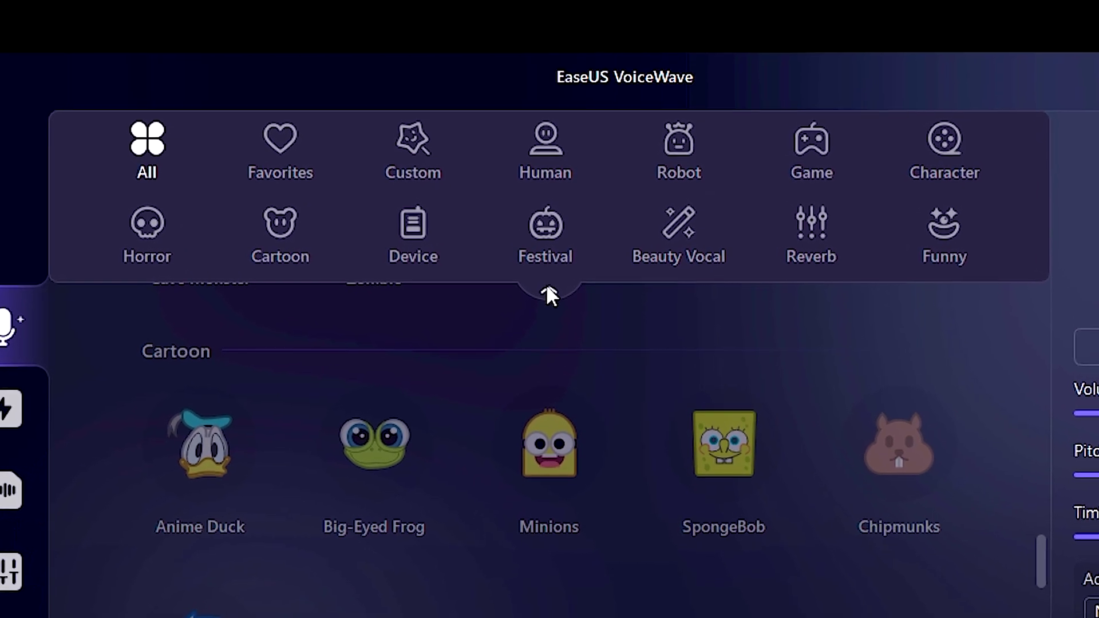
{"action": "left_click", "coordinate": [546, 286]}
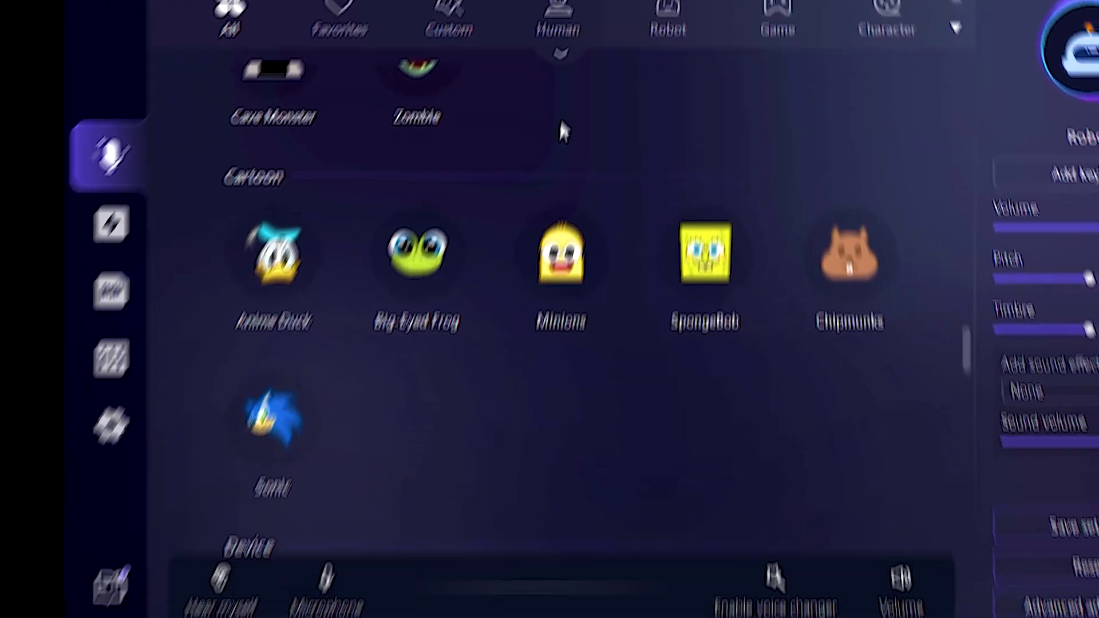
{"action": "mouse_move", "coordinate": [591, 489]}
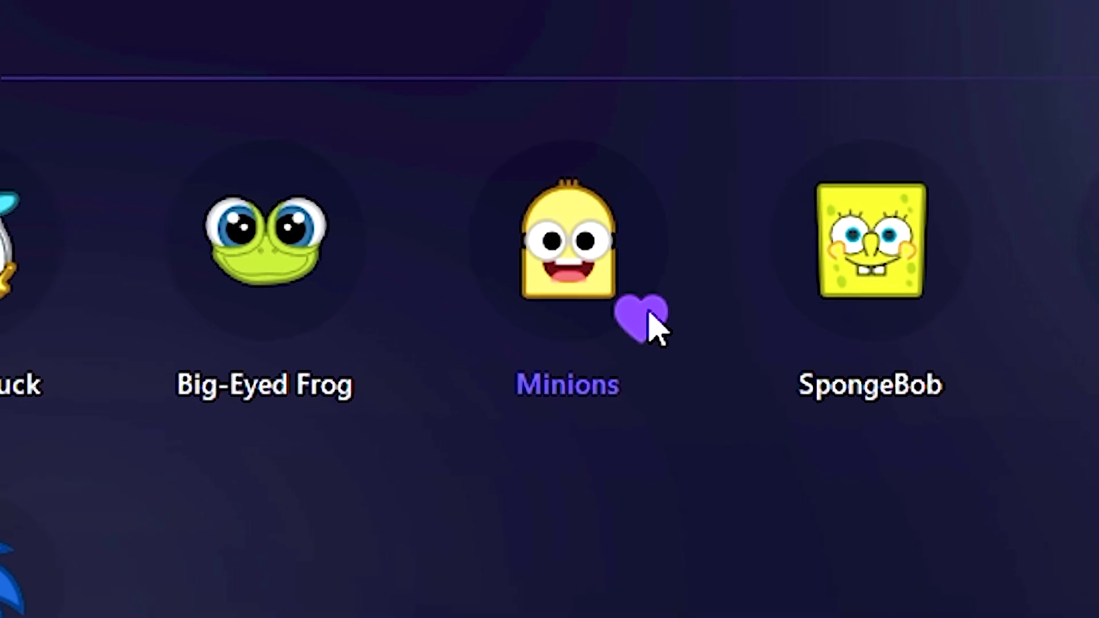
{"action": "left_click", "coordinate": [636, 330]}
{"action": "left_click", "coordinate": [358, 163]}
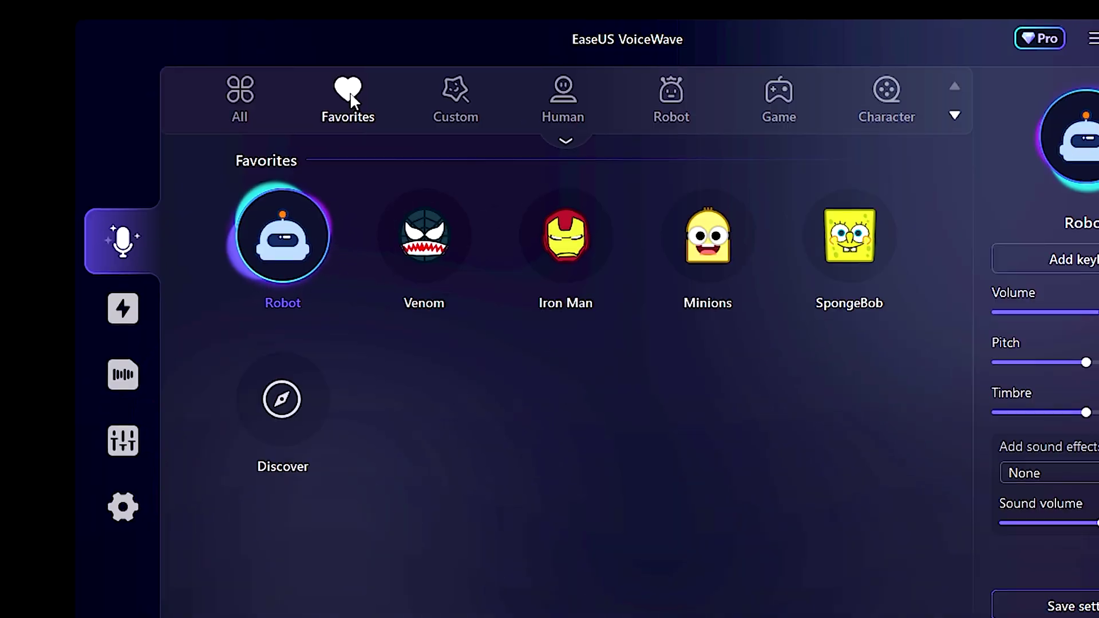
Select Venom from Favorites, keeping the background sound effect at None.
{"action": "mouse_move", "coordinate": [322, 214]}
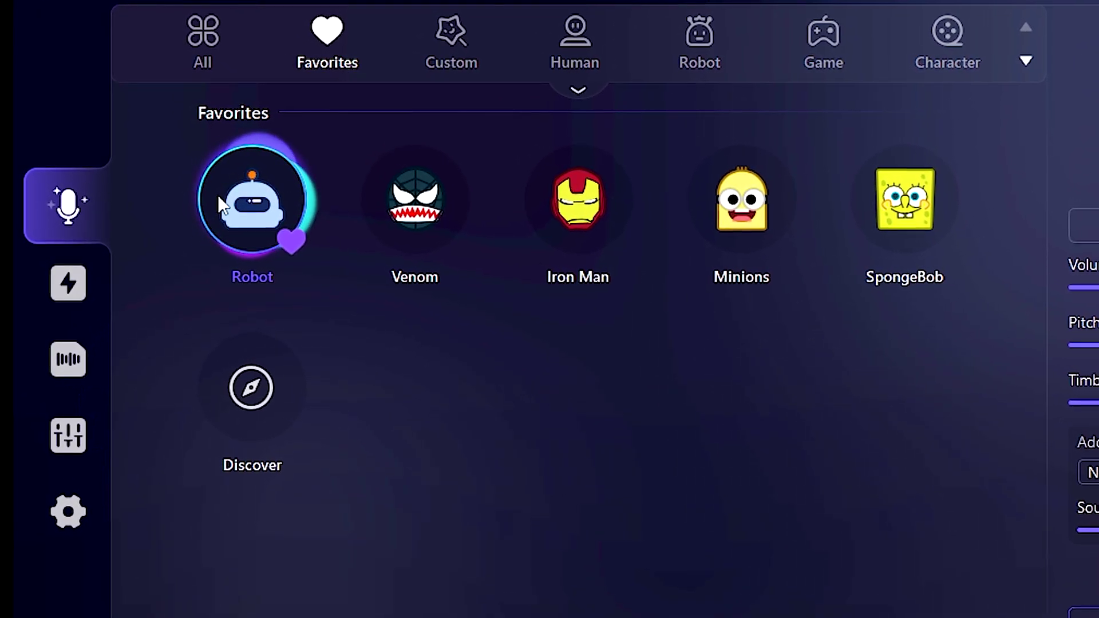
{"action": "mouse_move", "coordinate": [525, 197]}
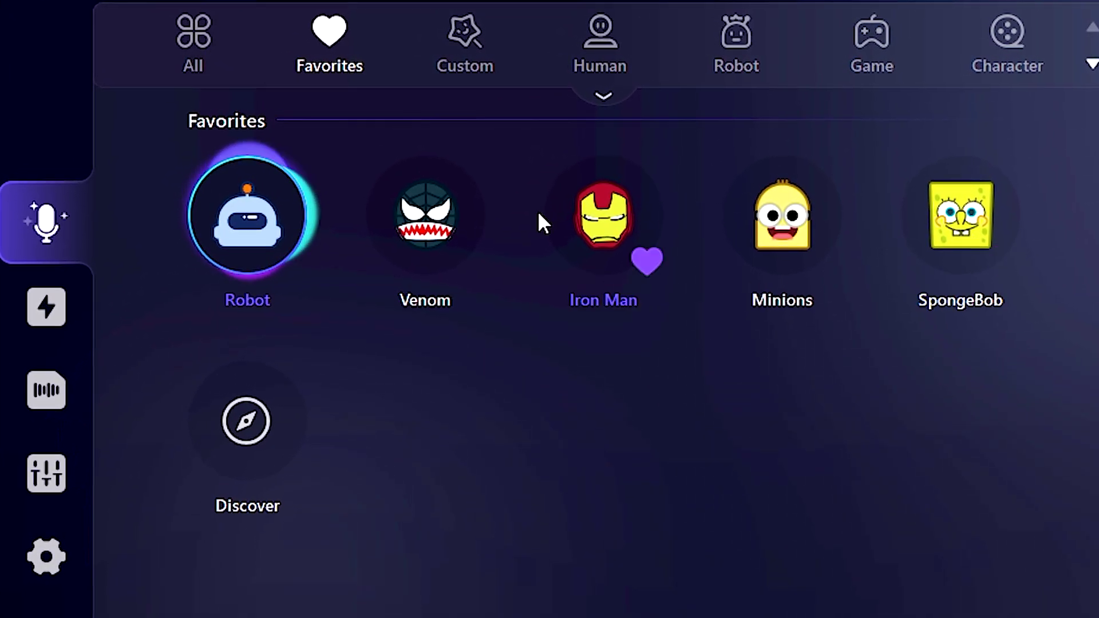
{"action": "mouse_move", "coordinate": [427, 217]}
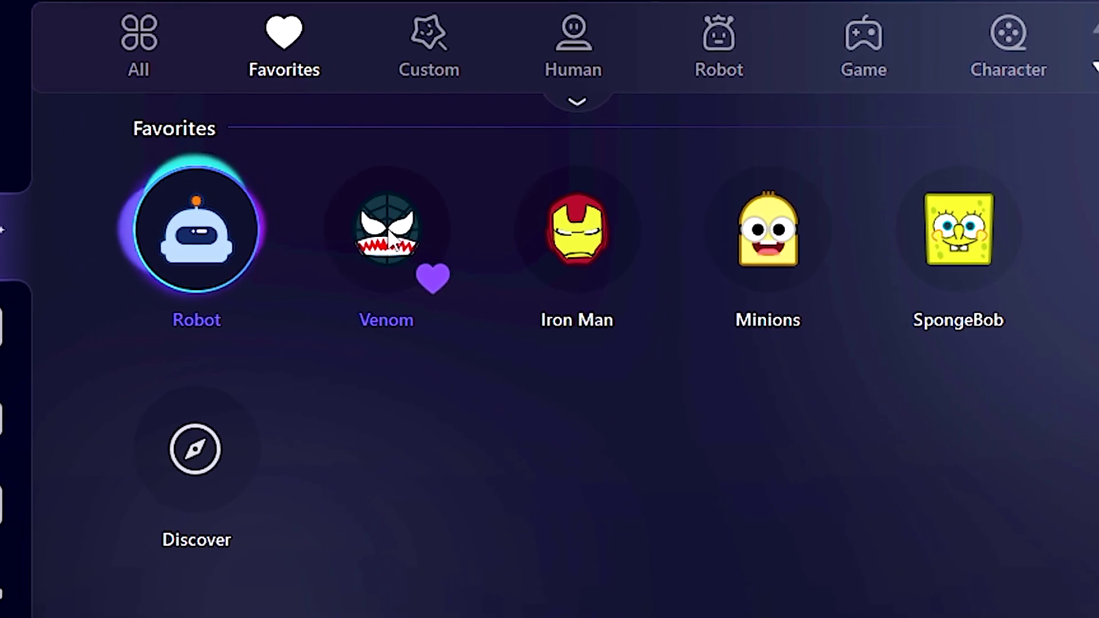
{"action": "left_click", "coordinate": [389, 232]}
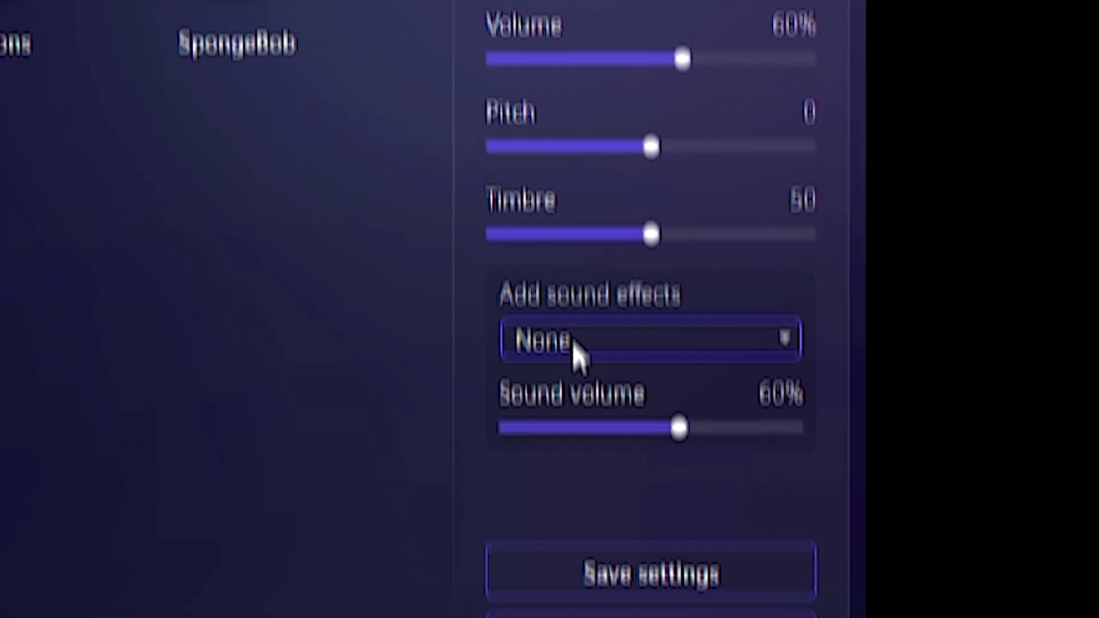
{"action": "left_click", "coordinate": [584, 447]}
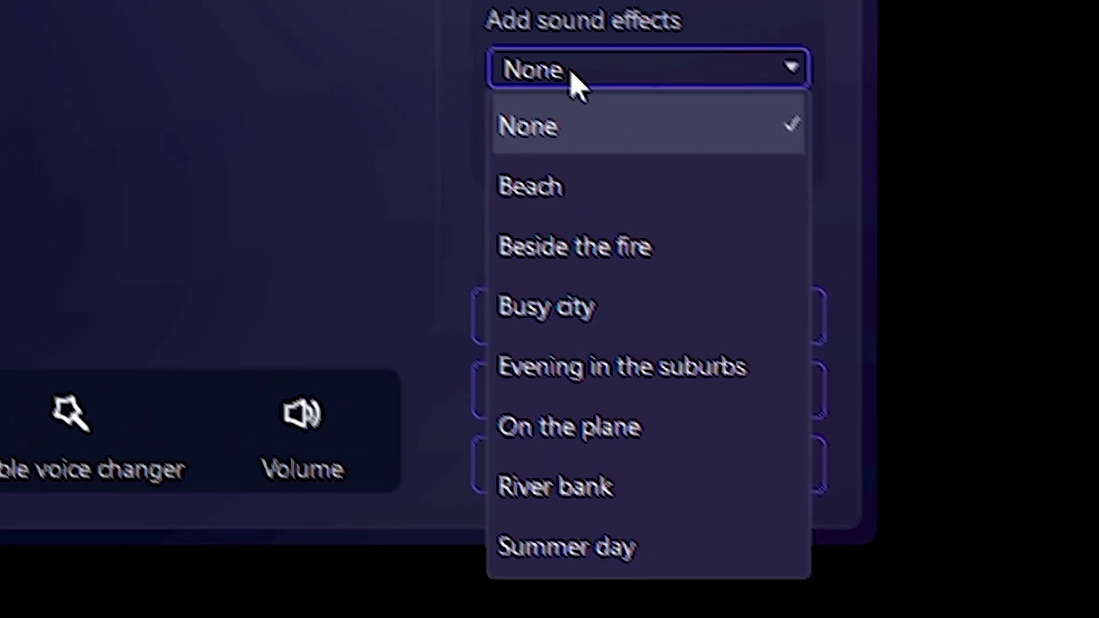
{"action": "left_click", "coordinate": [534, 20]}
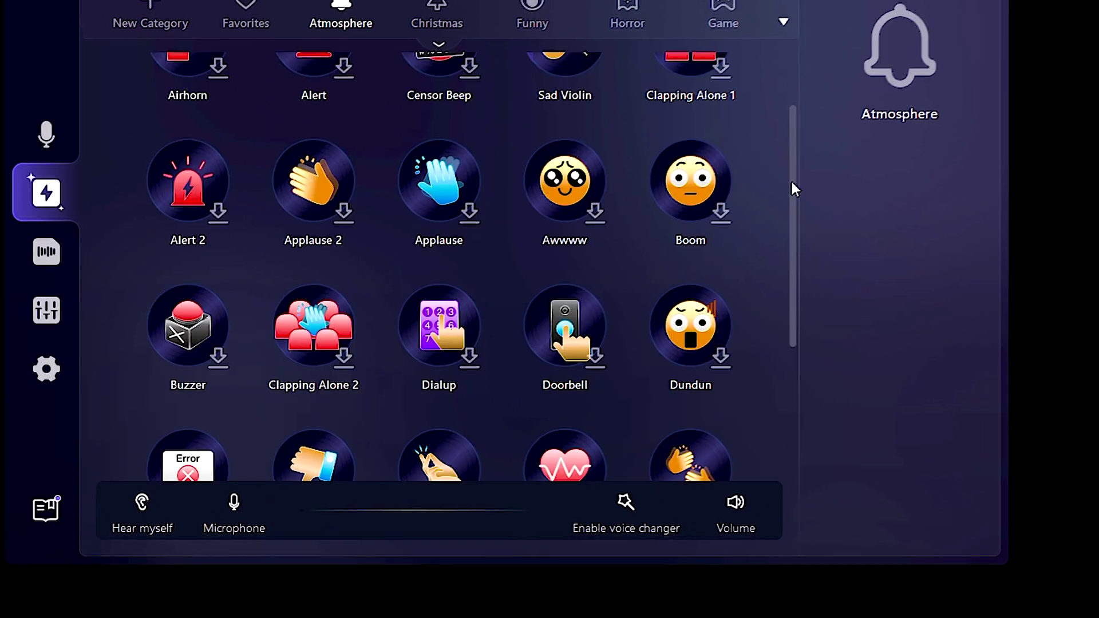
Browse the soundboard categories and play Sad Violin under Atmosphere.
{"action": "scroll", "coordinate": [792, 181], "scroll_direction": "down", "scroll_amount": 5}
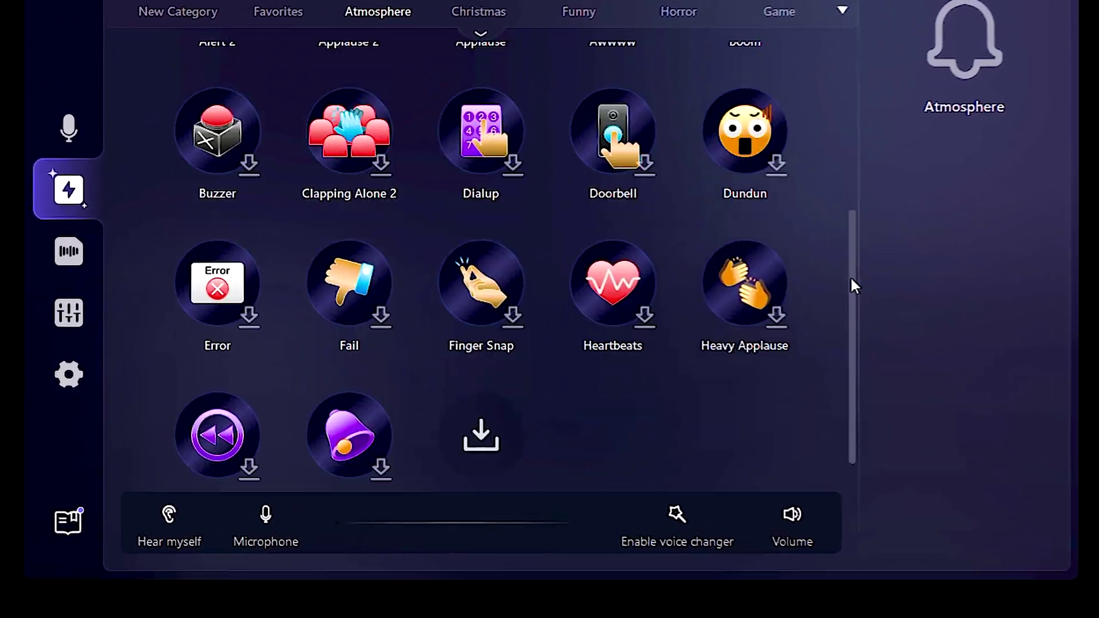
{"action": "scroll", "coordinate": [802, 155], "scroll_direction": "up", "scroll_amount": 8}
{"action": "left_click", "coordinate": [551, 181]}
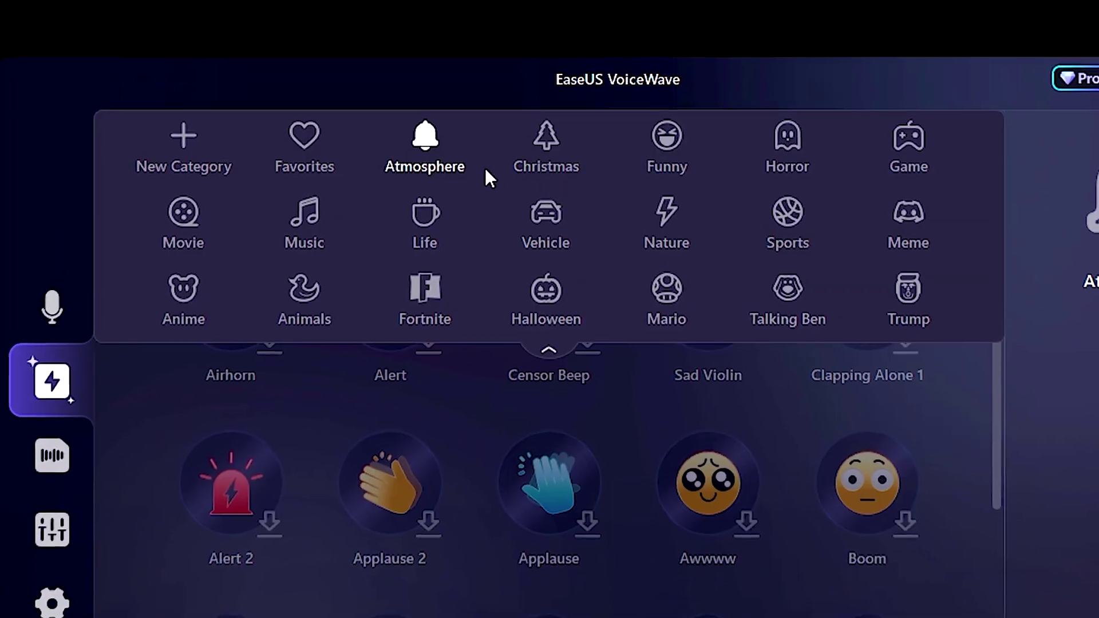
{"action": "left_click", "coordinate": [547, 384]}
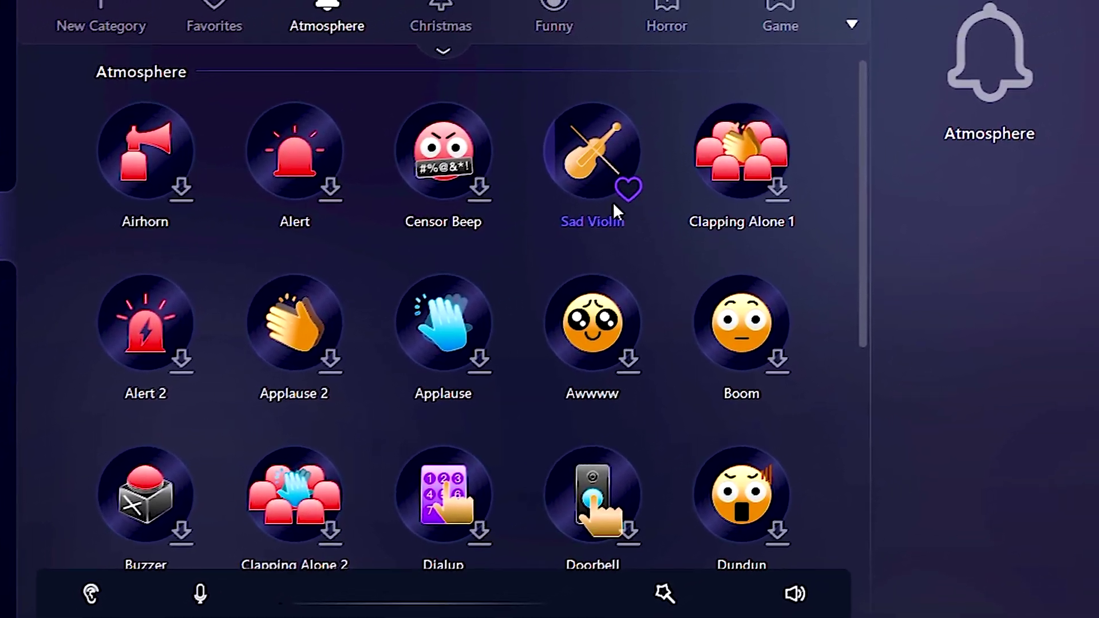
{"action": "left_click", "coordinate": [723, 349]}
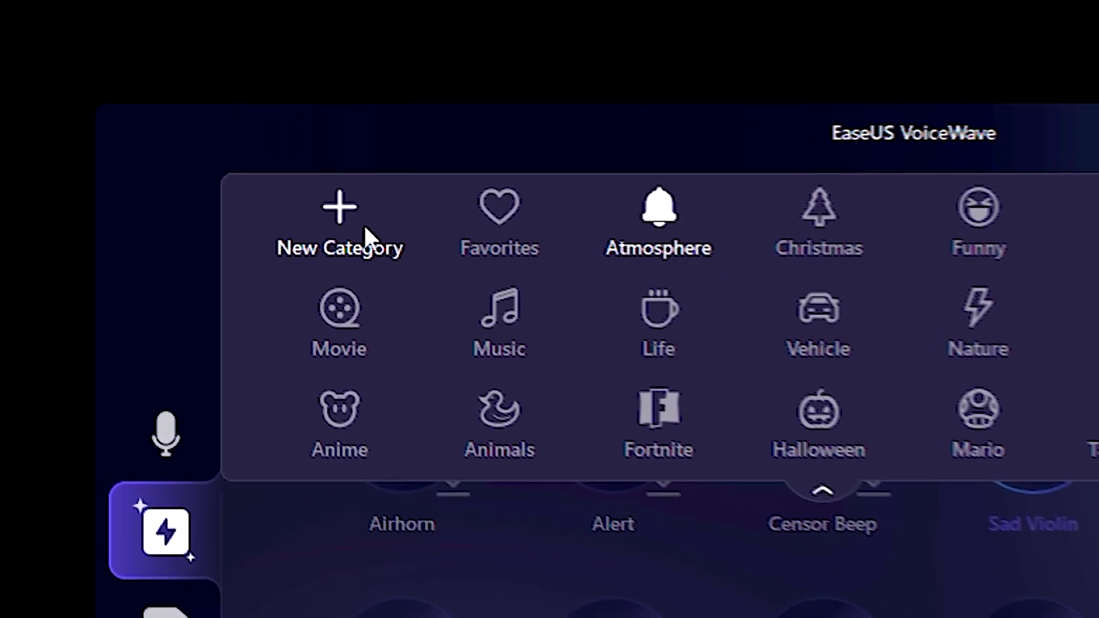
Create a soundboard category, accepting the default name New Category.
{"action": "left_click", "coordinate": [350, 229]}
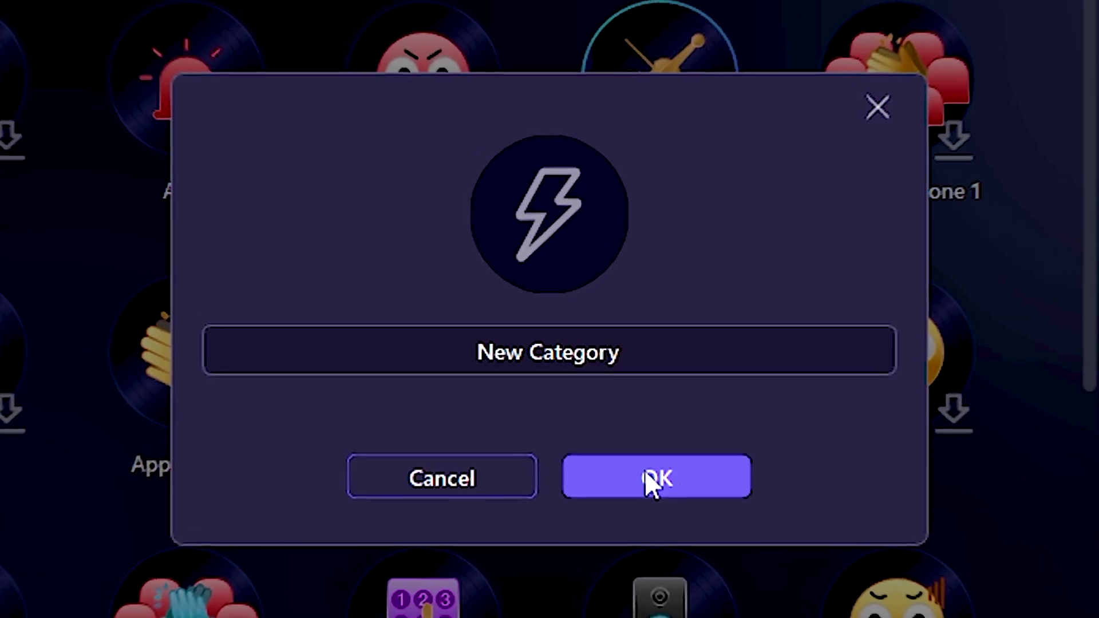
{"action": "left_click", "coordinate": [646, 471]}
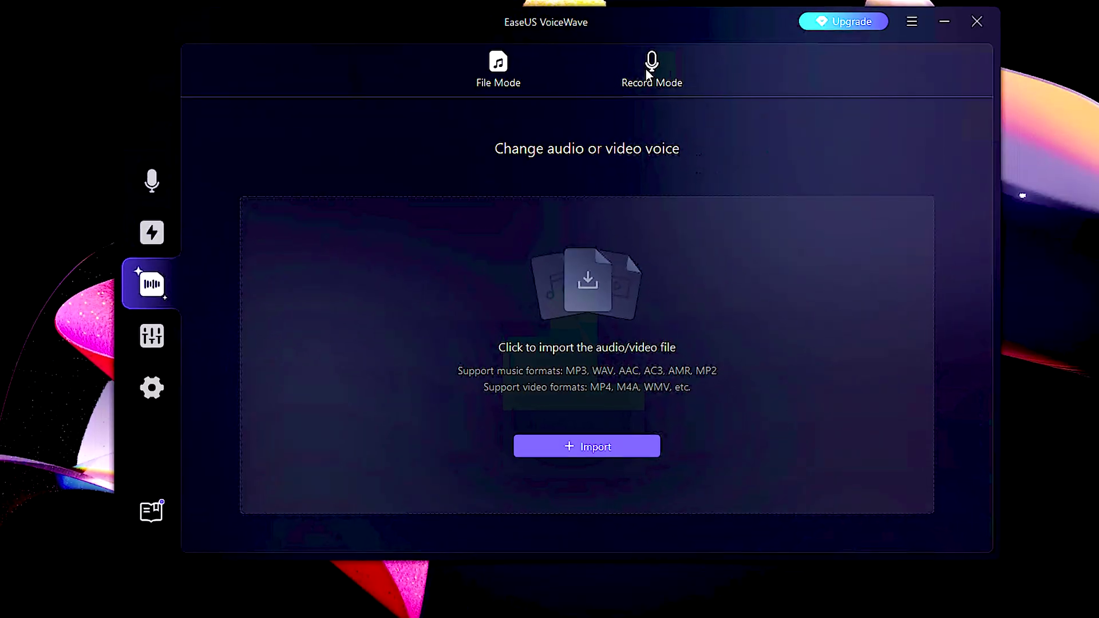
Record a microphone clip in Record Mode, turn on Noise reduction, and keep MP3 output.
{"action": "left_click", "coordinate": [650, 71]}
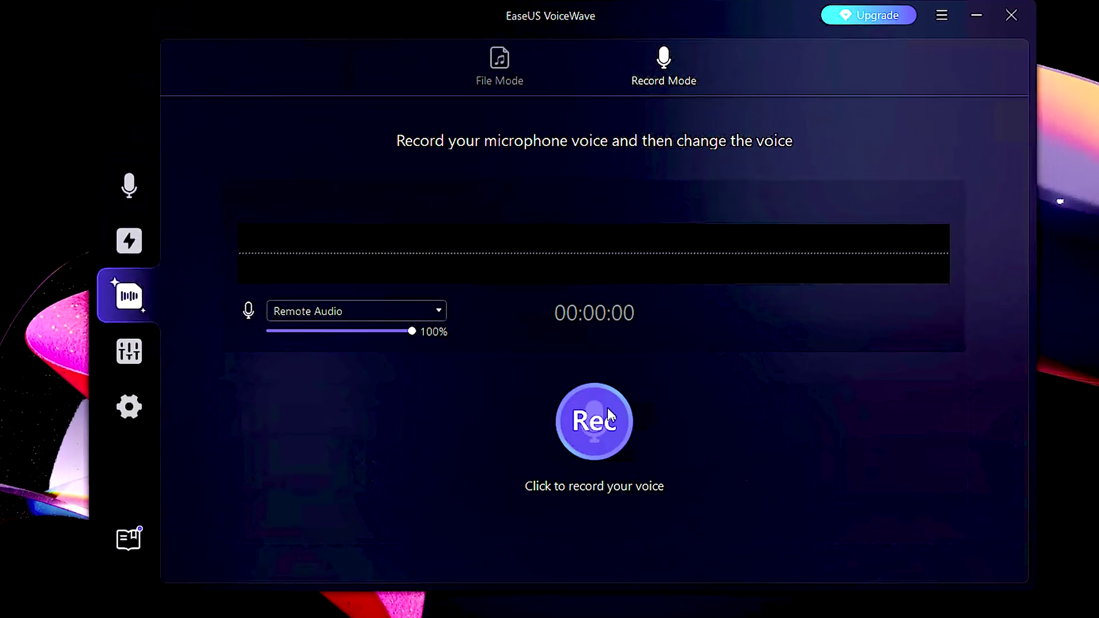
{"action": "left_click", "coordinate": [593, 442]}
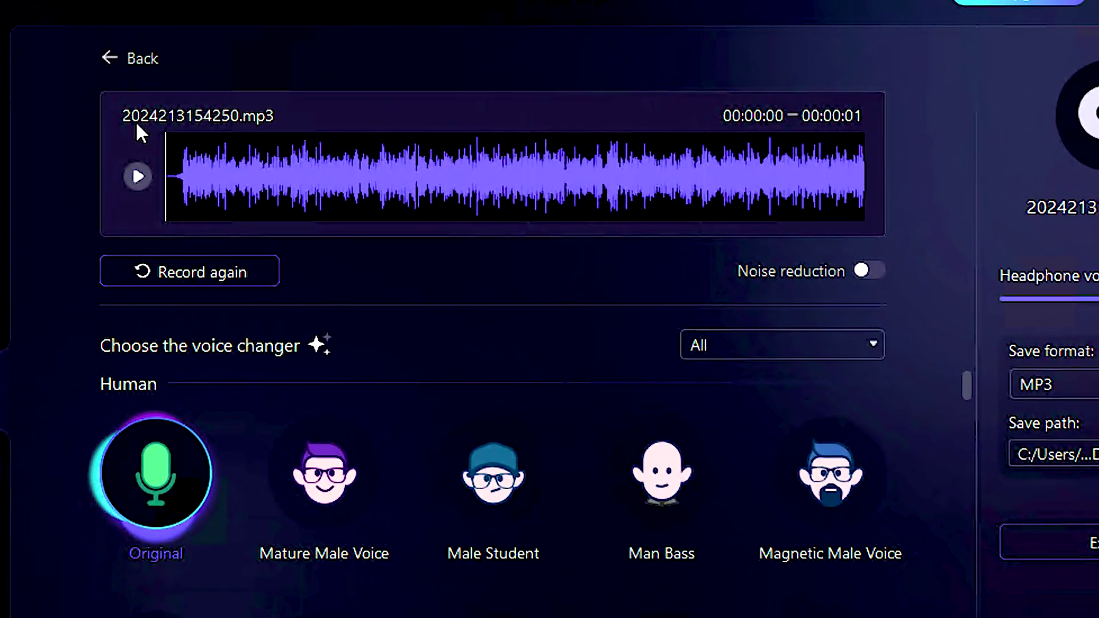
{"action": "left_click", "coordinate": [929, 306]}
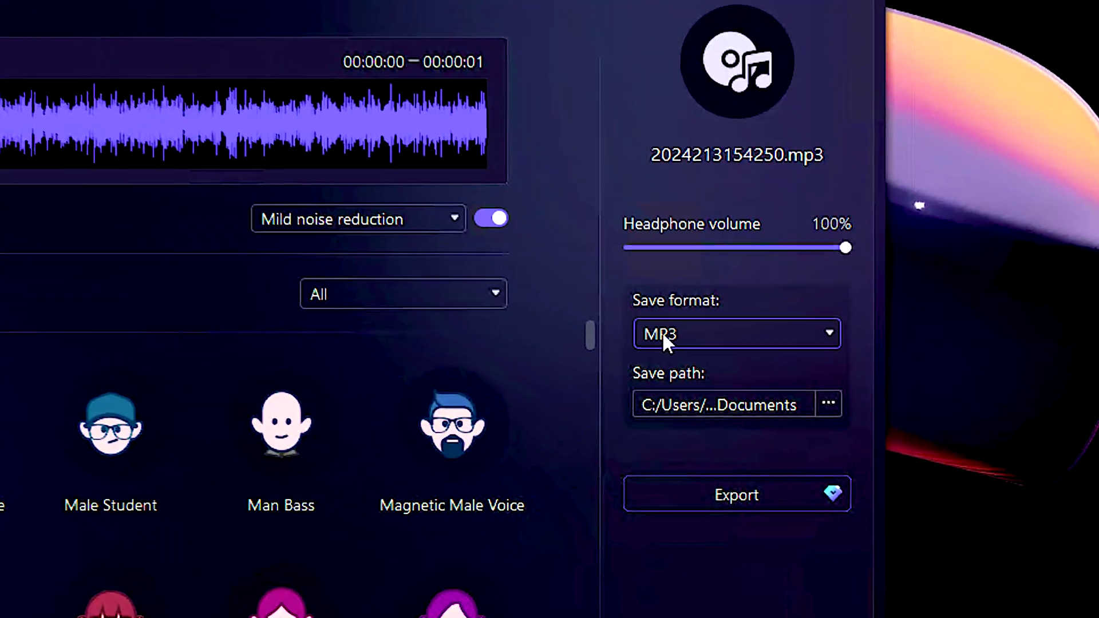
{"action": "left_click", "coordinate": [685, 321]}
{"action": "left_click", "coordinate": [658, 312]}
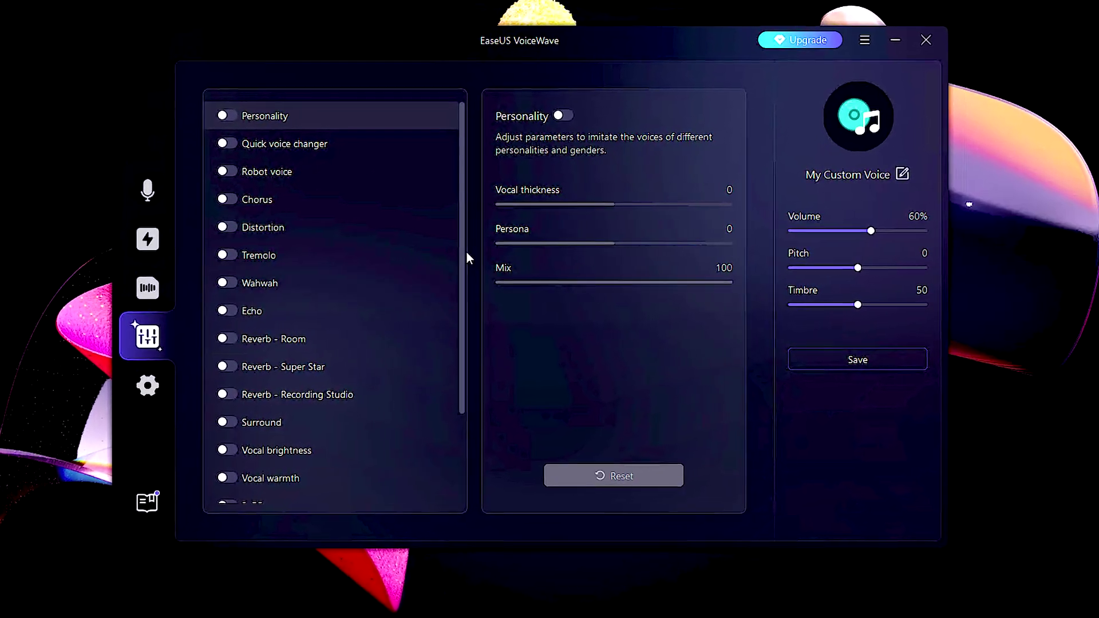
In Voice Laboratory, toggle Reverb - Room on and back off, then enable Echo.
{"action": "left_click_drag", "start_coordinate": [435, 374], "coordinate": [418, 421]}
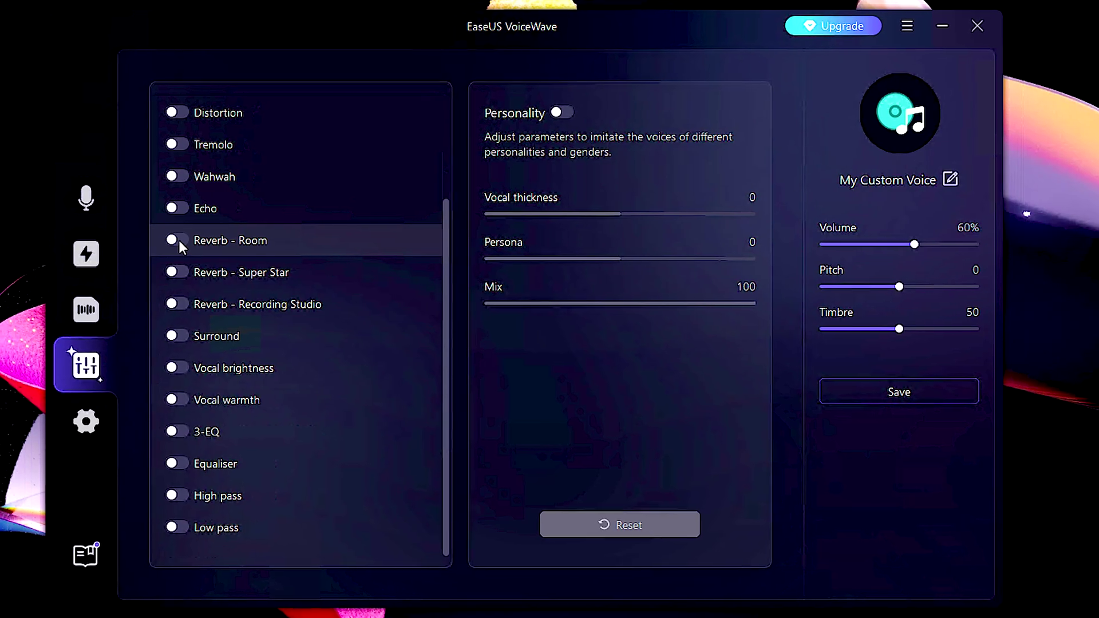
{"action": "left_click", "coordinate": [172, 239]}
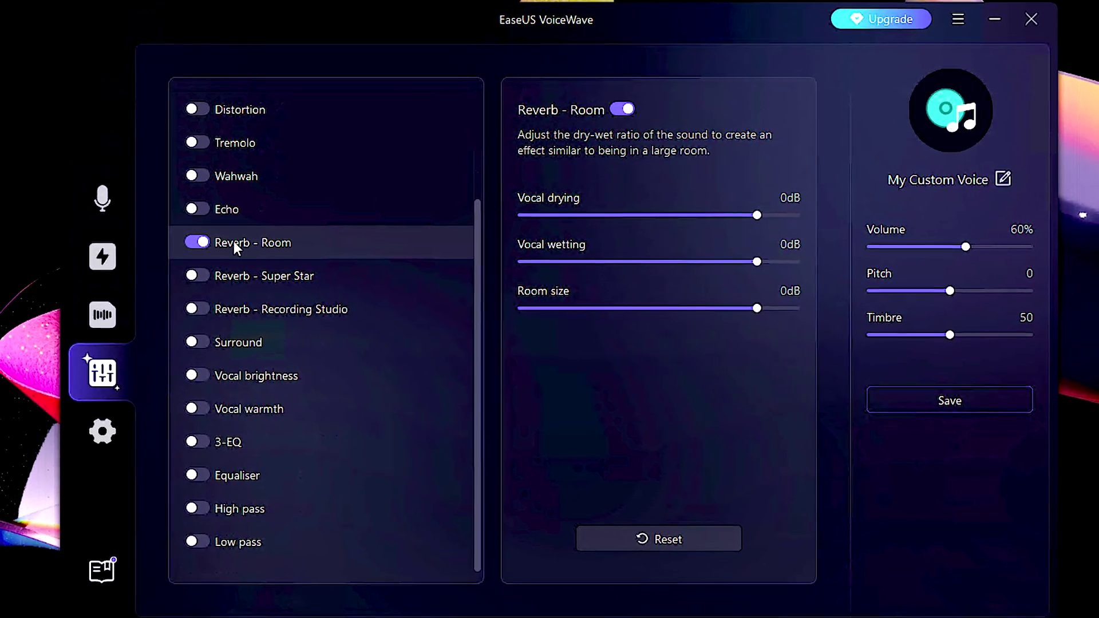
{"action": "left_click", "coordinate": [198, 242]}
{"action": "left_click", "coordinate": [198, 210]}
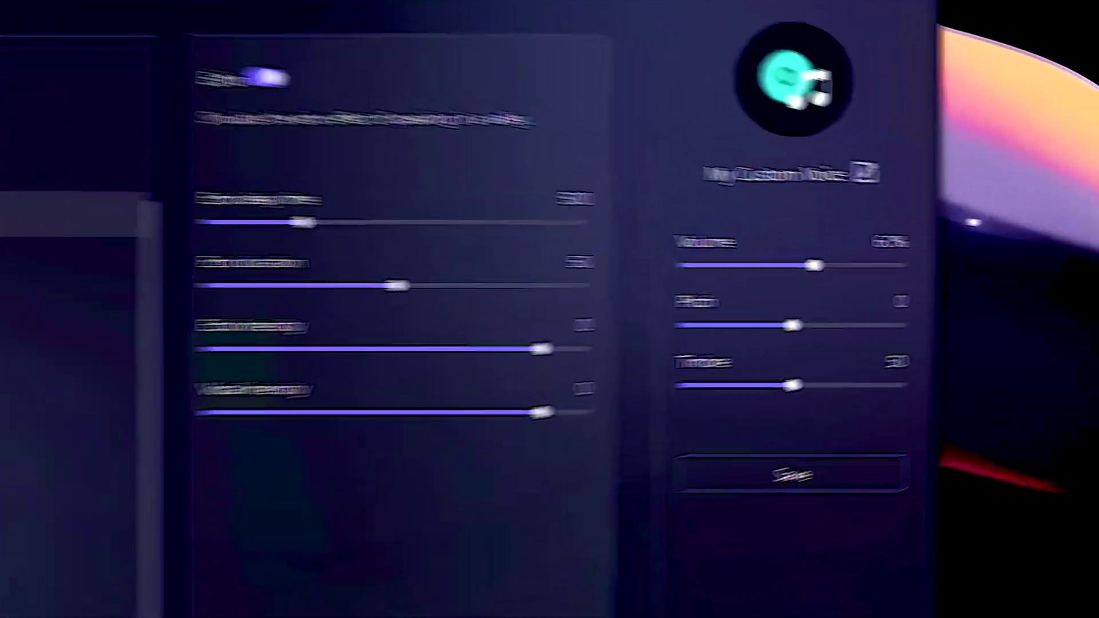